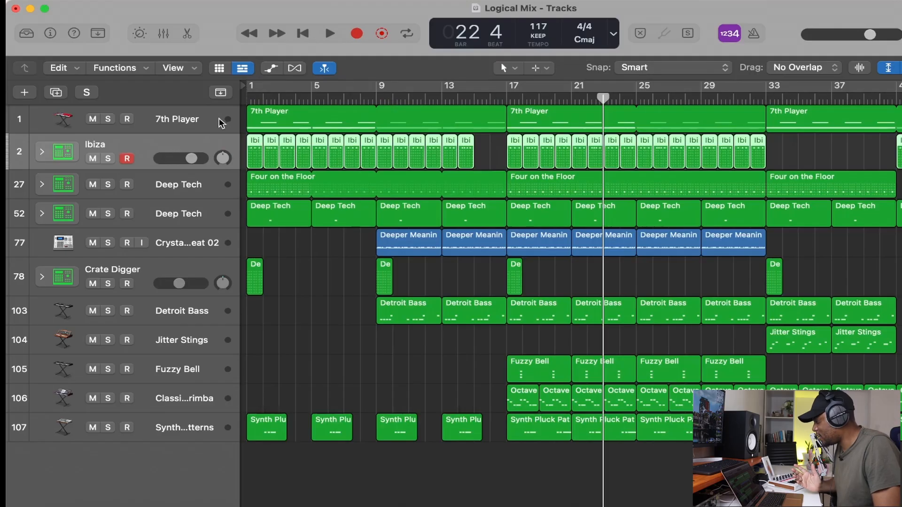
Select and solo the 7th Player track, and play it from bar 17
{"action": "left_click", "coordinate": [209, 119]}
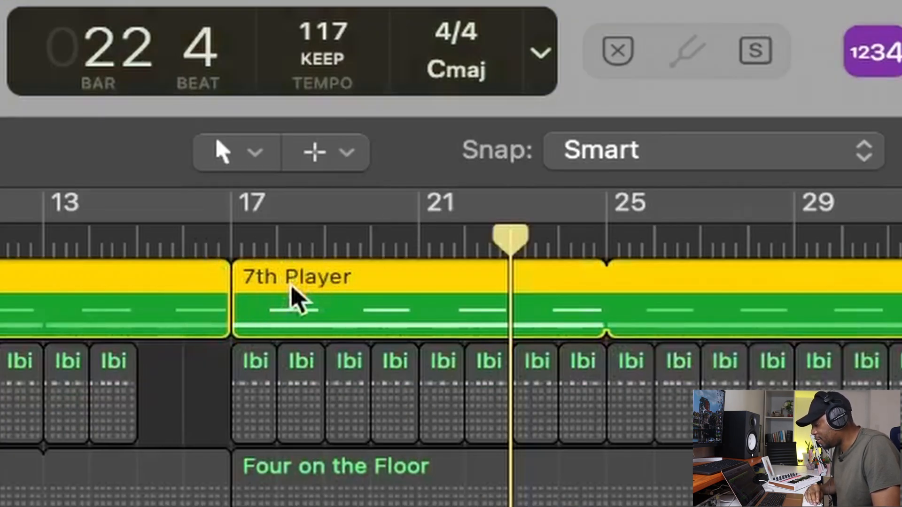
{"action": "left_click", "coordinate": [237, 234]}
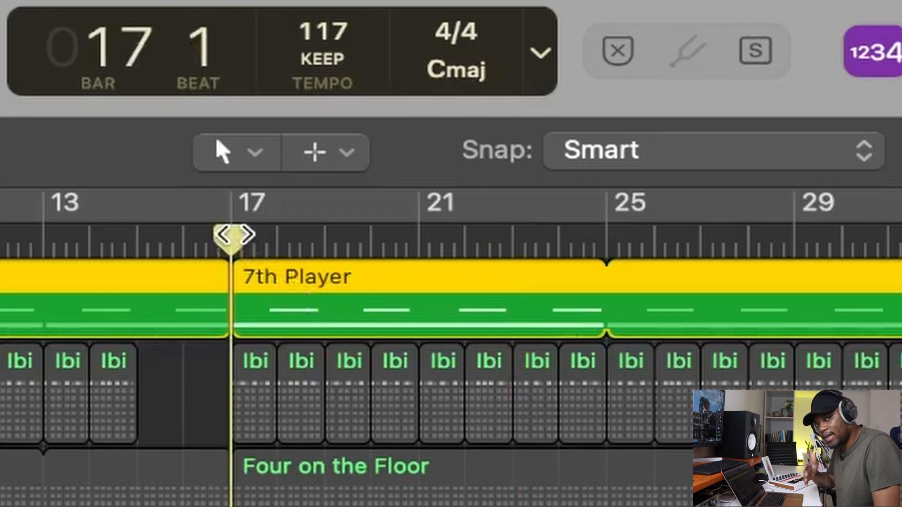
{"action": "key", "text": "space"}
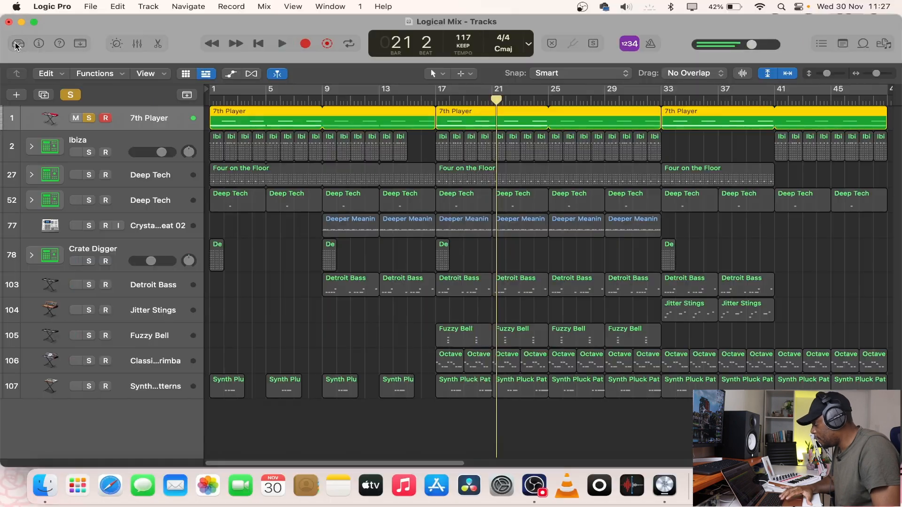
Show the Library for the 7th Player track and open its instrument window to view the synth sound
{"action": "left_click", "coordinate": [17, 45]}
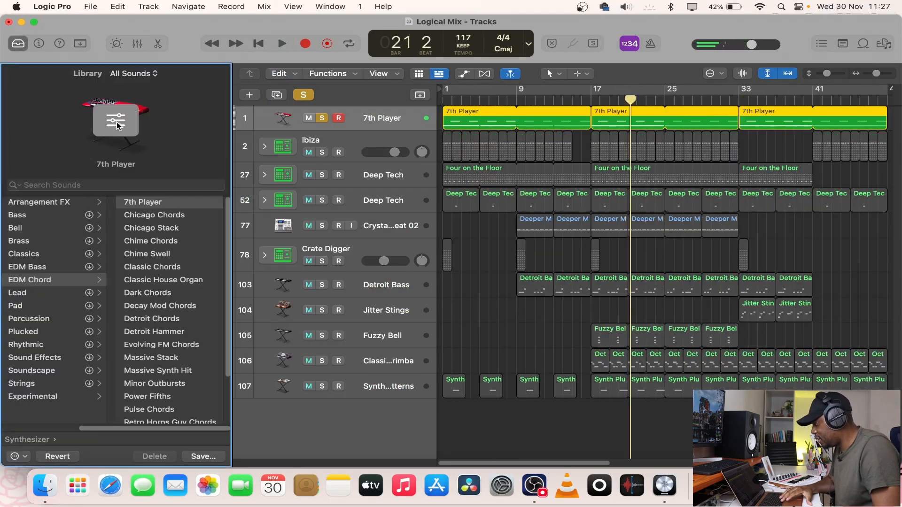
{"action": "left_click", "coordinate": [116, 128]}
{"action": "left_click_drag", "start_coordinate": [504, 31], "coordinate": [407, 34]}
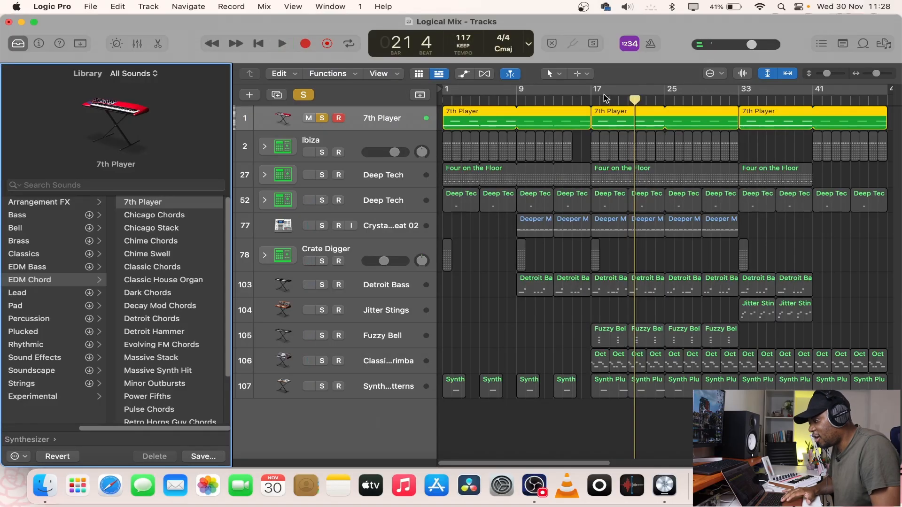
Replay the 7th Player part from bar 17, and solo the Ibiza drum track to hear both together
{"action": "double_click", "coordinate": [591, 100]}
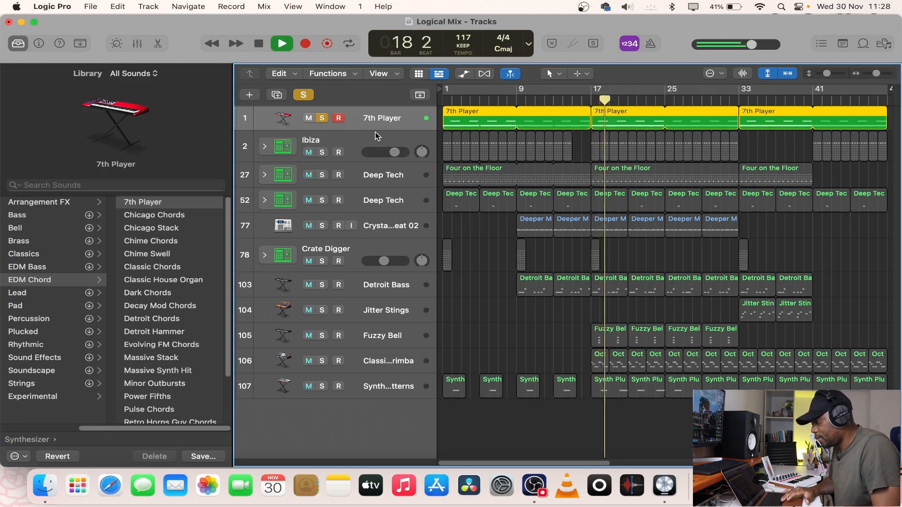
{"action": "key", "text": "space"}
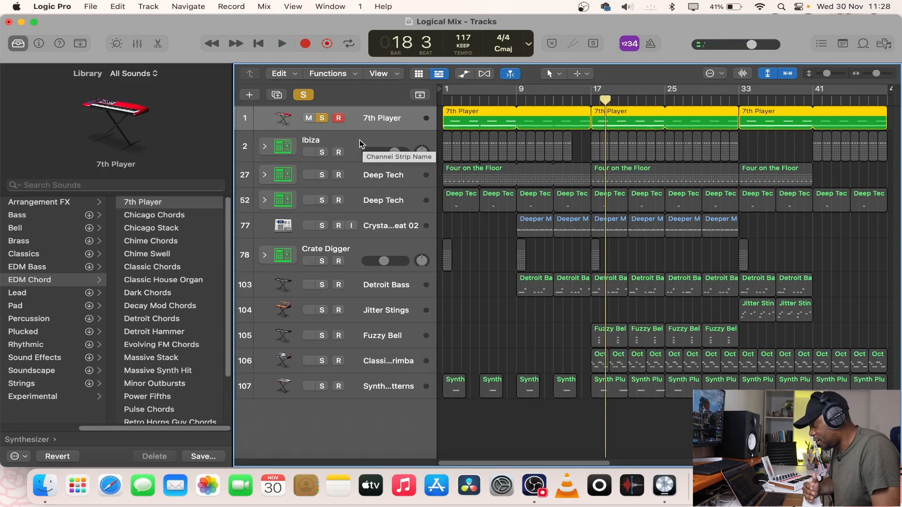
{"action": "left_click", "coordinate": [321, 152]}
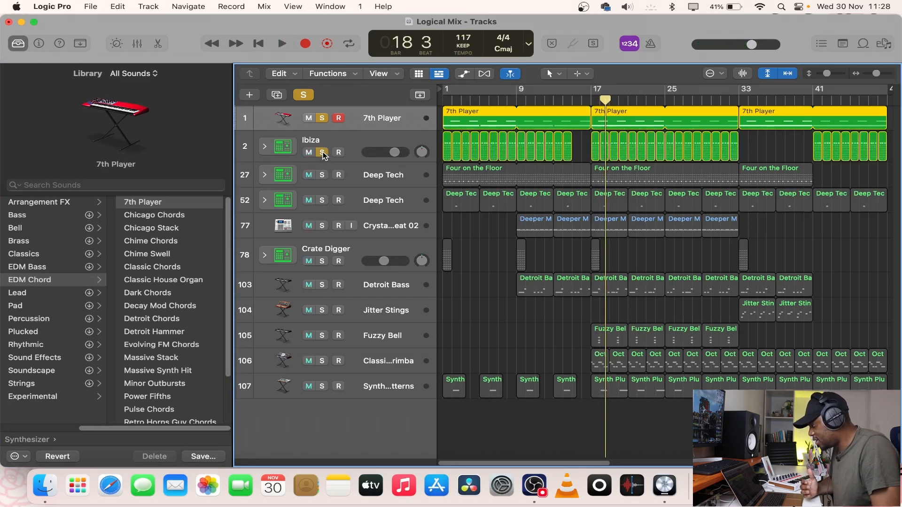
{"action": "key", "text": "space"}
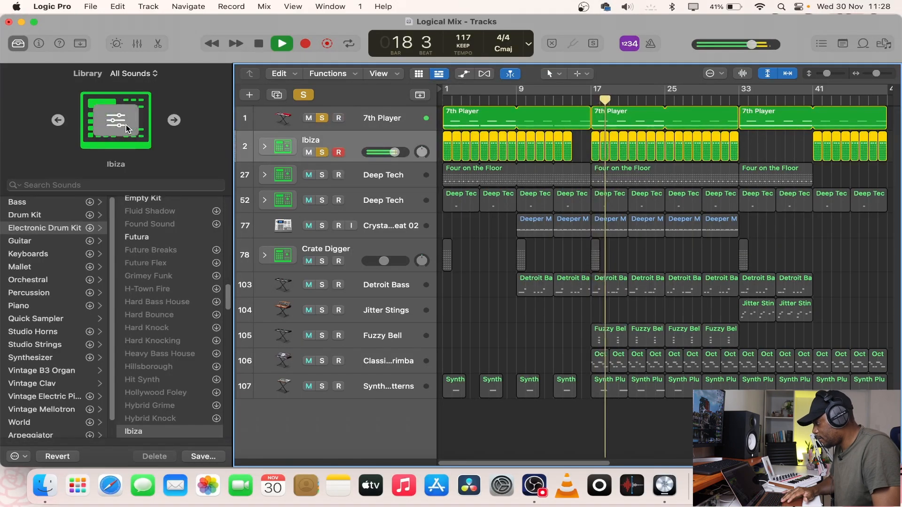
Open the Ibiza kit in Drum Machine Designer, examine its pads including Snare 1, and close the window
{"action": "left_click", "coordinate": [126, 125]}
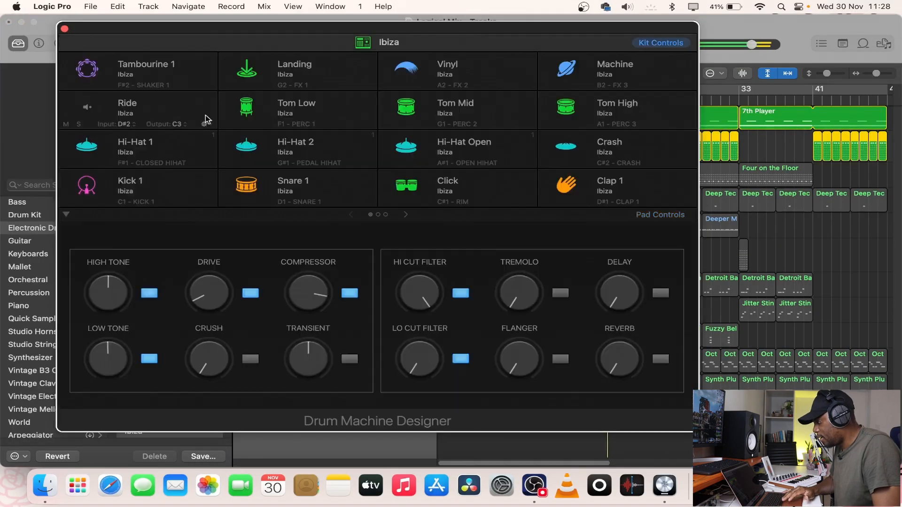
{"action": "left_click_drag", "start_coordinate": [291, 35], "coordinate": [388, 38]}
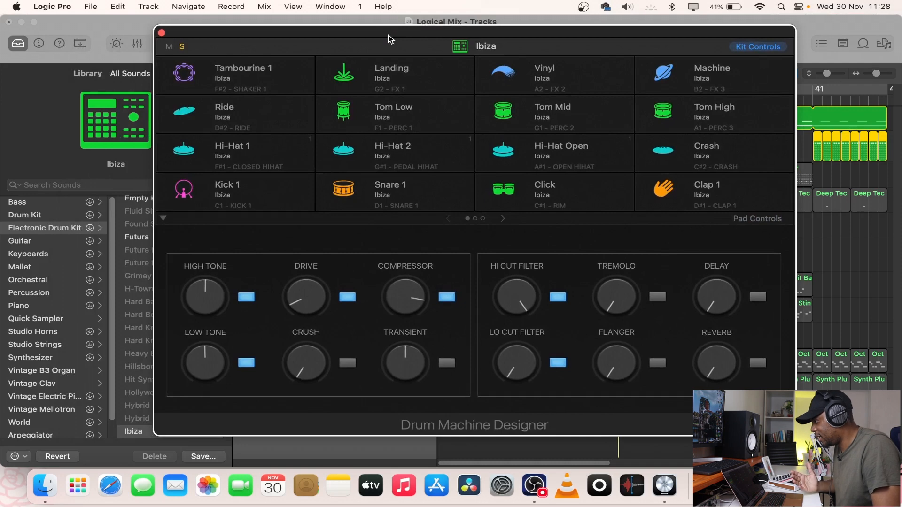
{"action": "left_click_drag", "start_coordinate": [388, 38], "coordinate": [398, 38]}
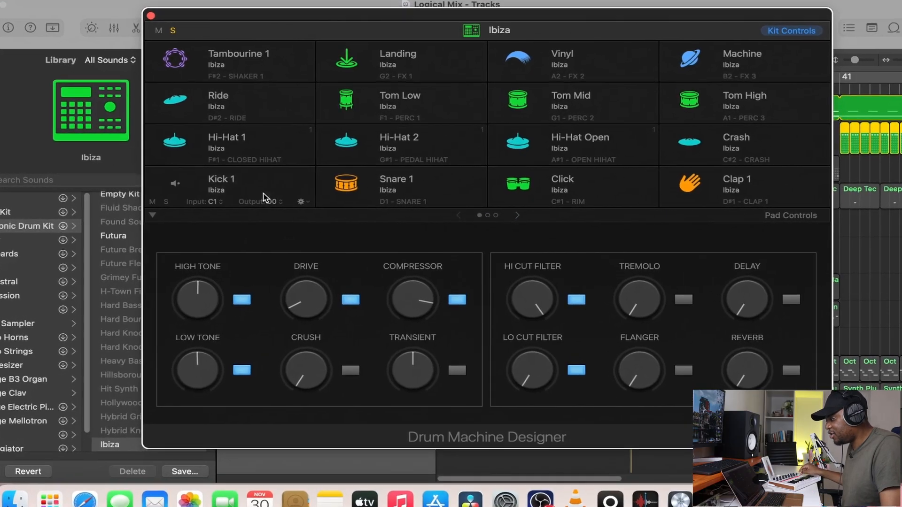
{"action": "left_click", "coordinate": [411, 183]}
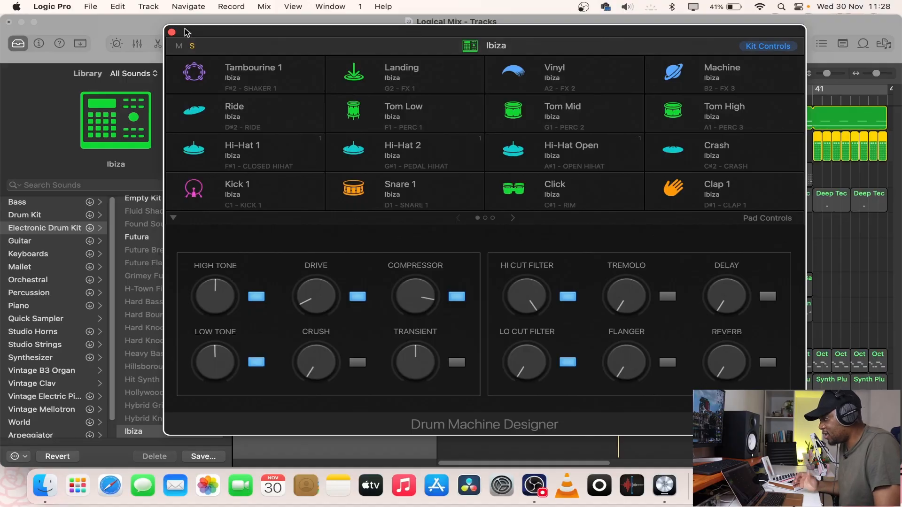
{"action": "left_click", "coordinate": [172, 32]}
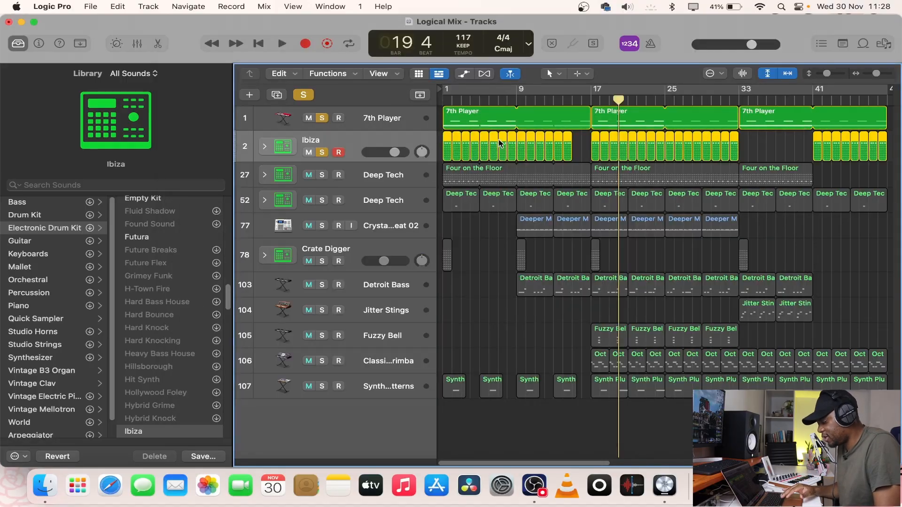
Play the soloed tracks from bar 17, adding the Deep Tech track with the Four on the Floor regions to the solo and selecting it
{"action": "left_click", "coordinate": [591, 100]}
{"action": "key", "text": "space"}
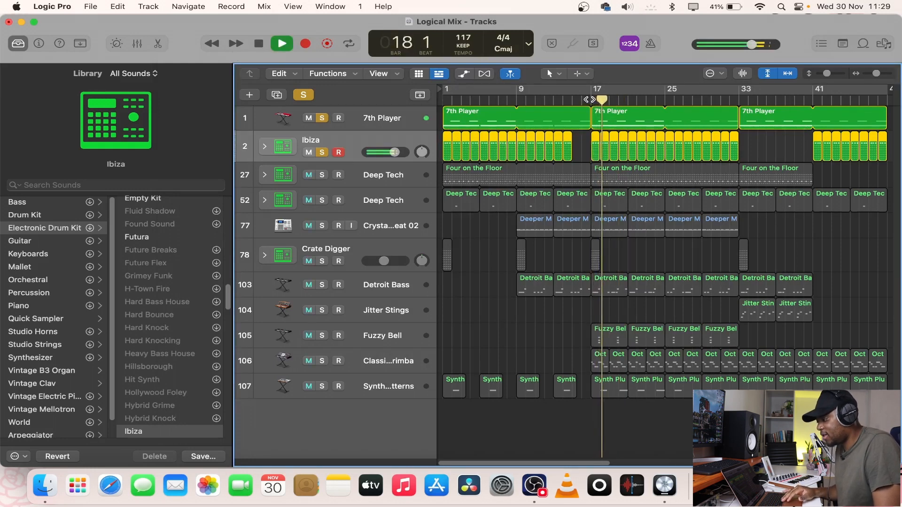
{"action": "left_click", "coordinate": [322, 175]}
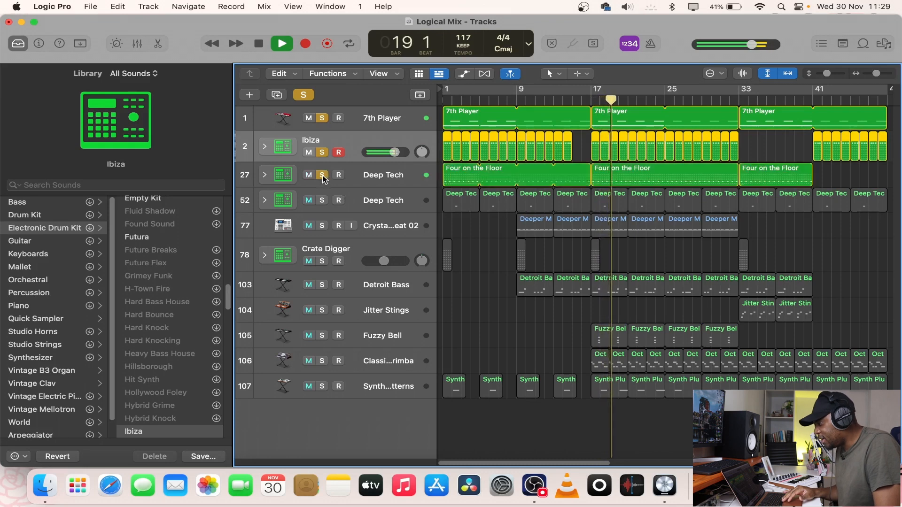
{"action": "left_click", "coordinate": [407, 177]}
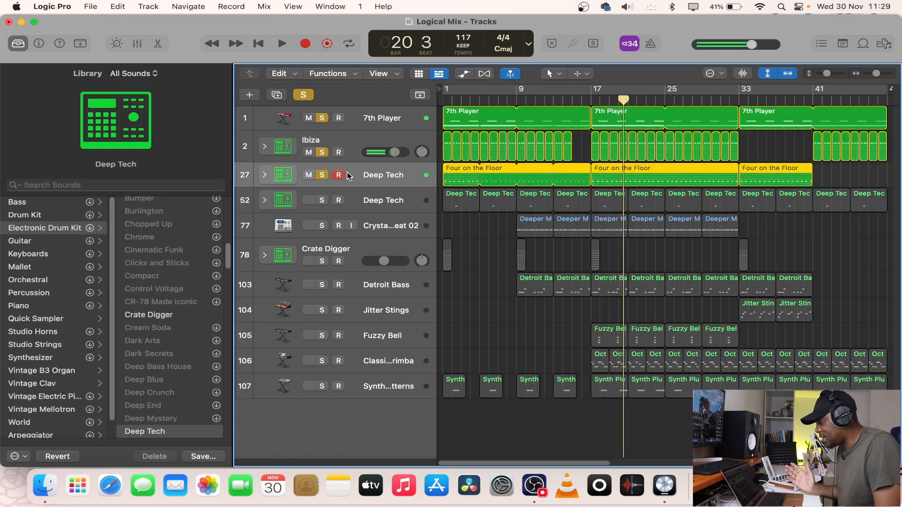
Open the Deep Tech kit in Drum Machine Designer, watch which pads trigger during playback, and close the window
{"action": "left_click", "coordinate": [131, 121]}
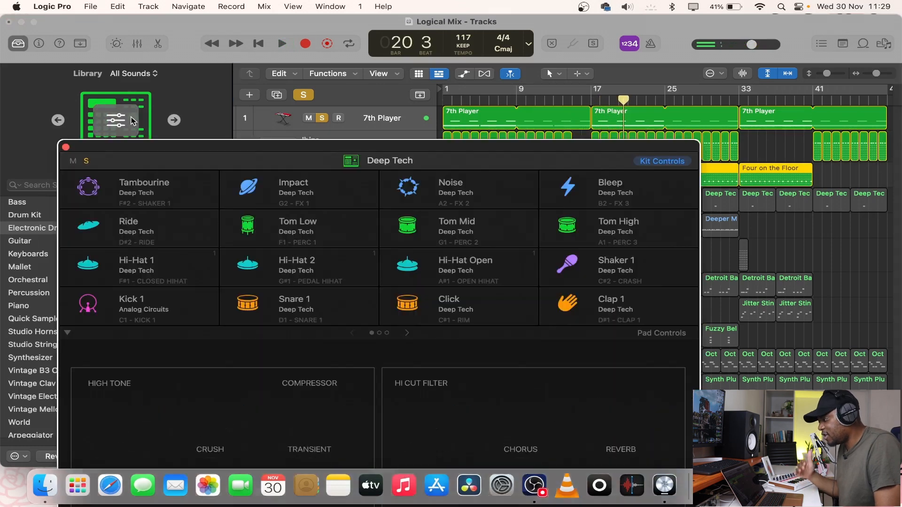
{"action": "left_click_drag", "start_coordinate": [392, 145], "coordinate": [501, 60]}
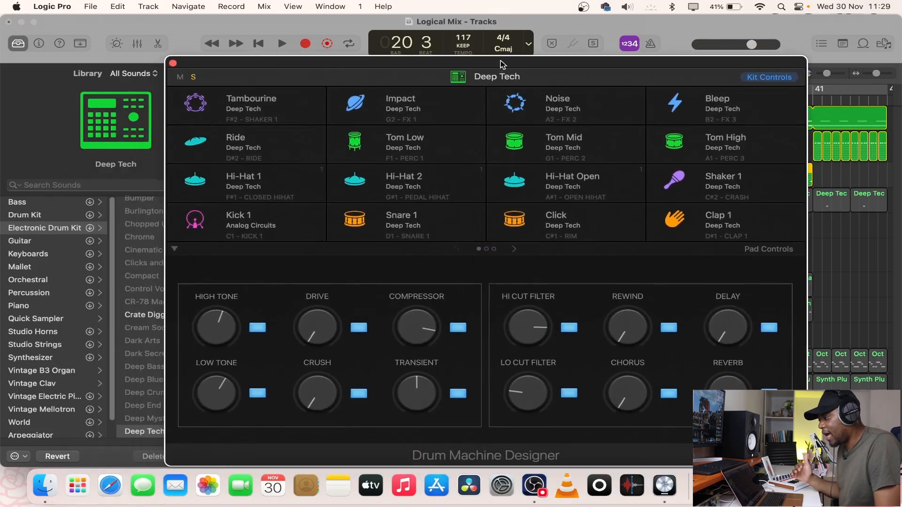
{"action": "key", "text": "space"}
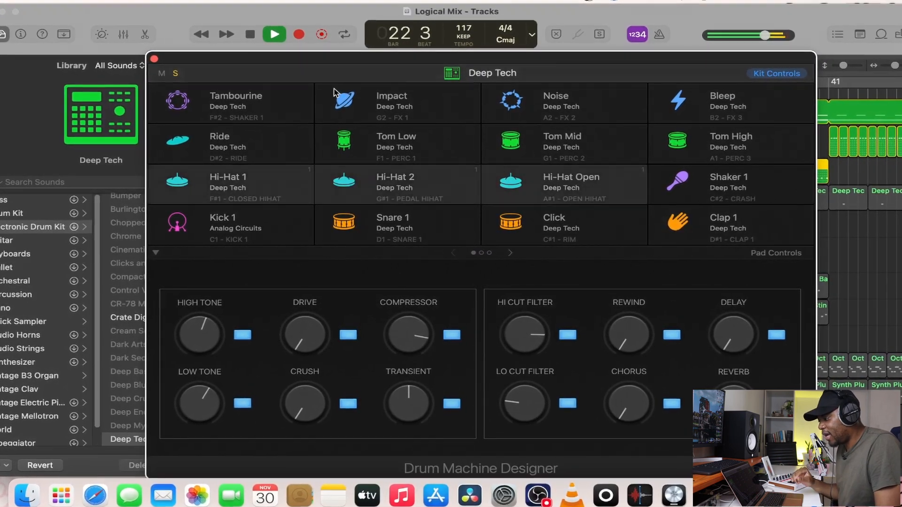
{"action": "mouse_move", "coordinate": [351, 103]}
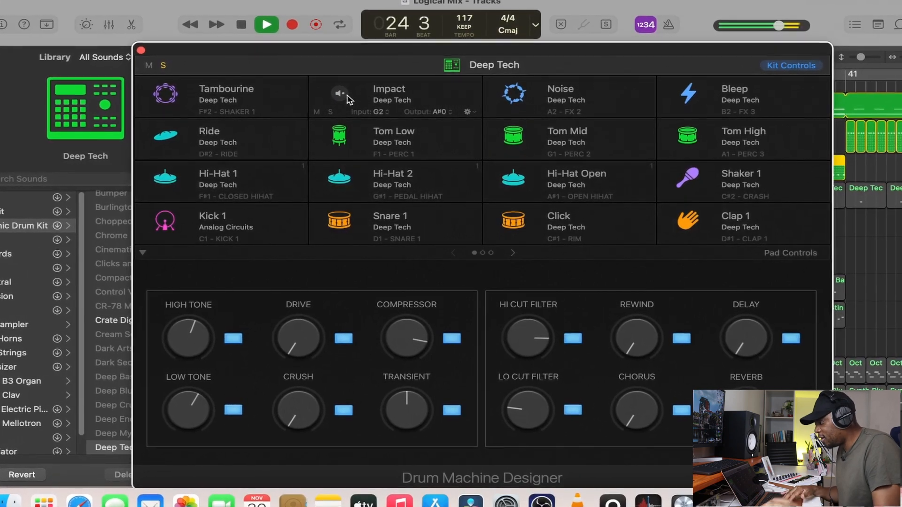
{"action": "mouse_move", "coordinate": [224, 81]}
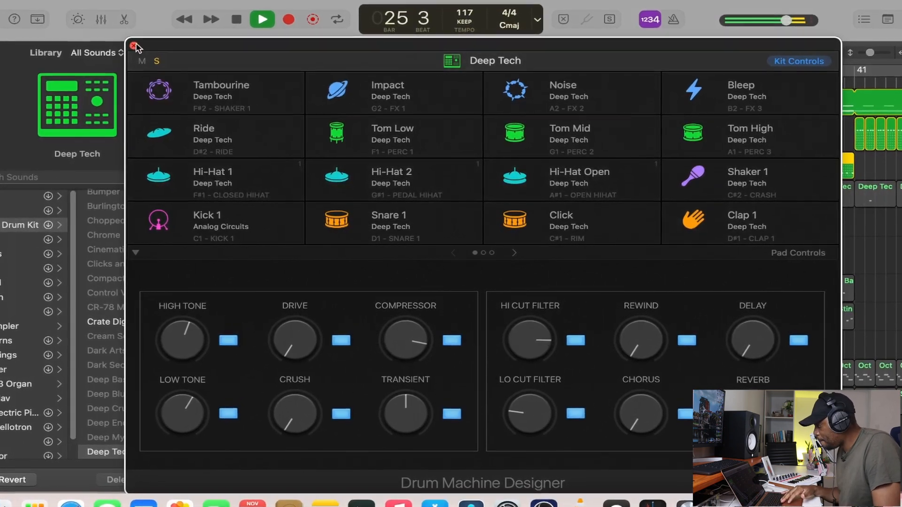
{"action": "left_click", "coordinate": [136, 47]}
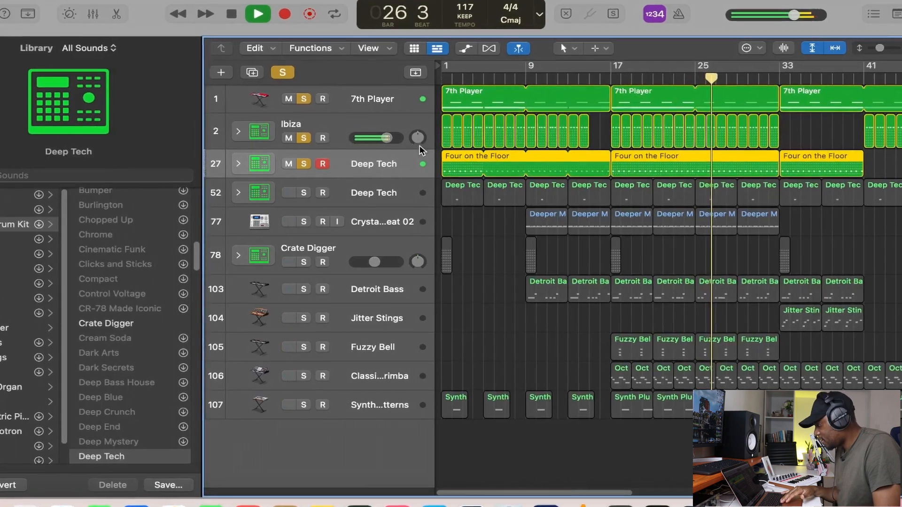
Solo and select the second Deep Tech track (track 52), and play the soloed parts from bar 17
{"action": "left_click", "coordinate": [304, 193]}
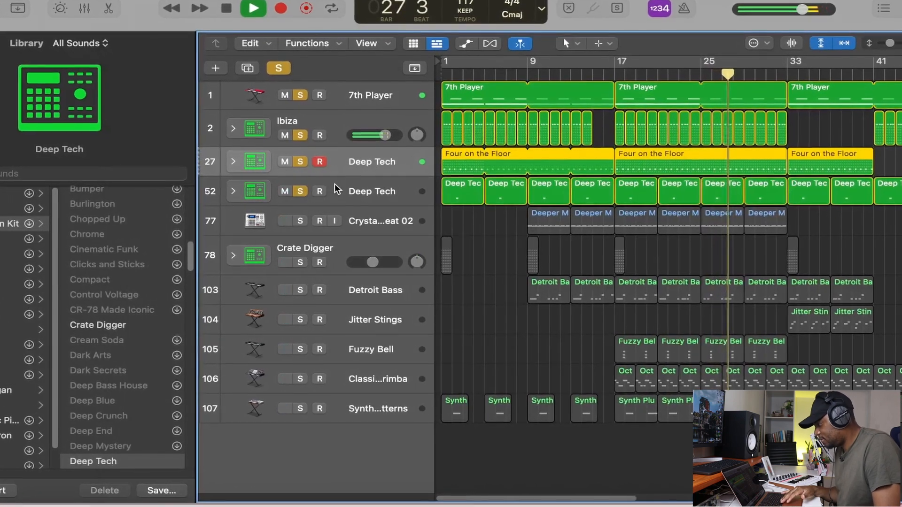
{"action": "left_click", "coordinate": [335, 192]}
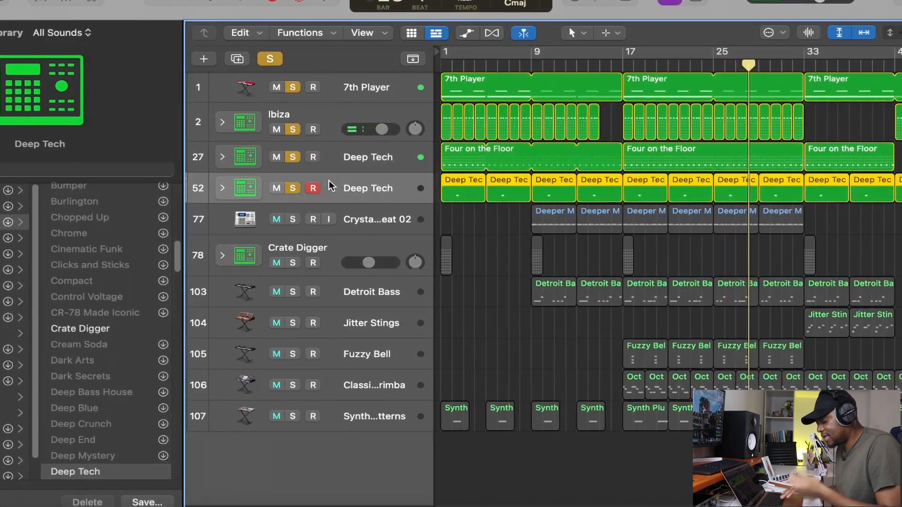
{"action": "key", "text": "space"}
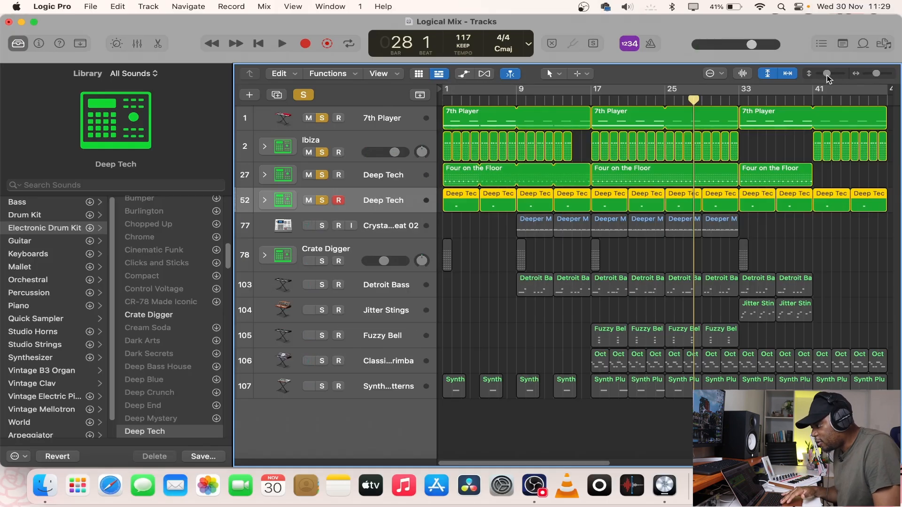
{"action": "left_click_drag", "start_coordinate": [828, 79], "coordinate": [831, 79]}
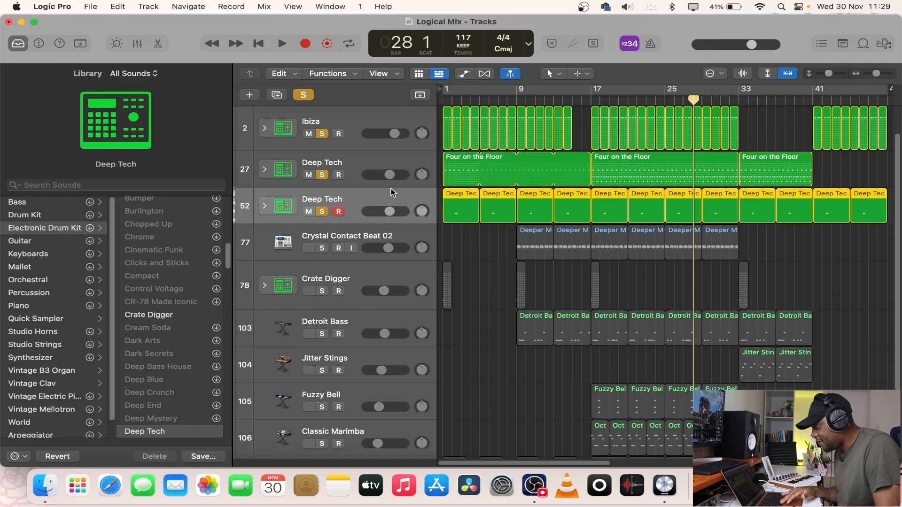
{"action": "left_click", "coordinate": [593, 96]}
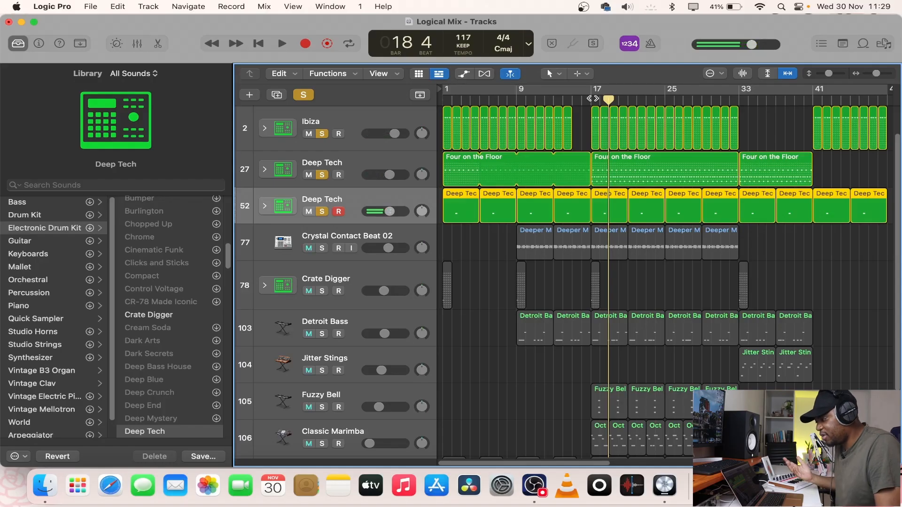
Solo the Crystal Contact Beat 02 track and return the playhead to the start of bar 17
{"action": "left_click", "coordinate": [322, 249]}
{"action": "left_click", "coordinate": [596, 97]}
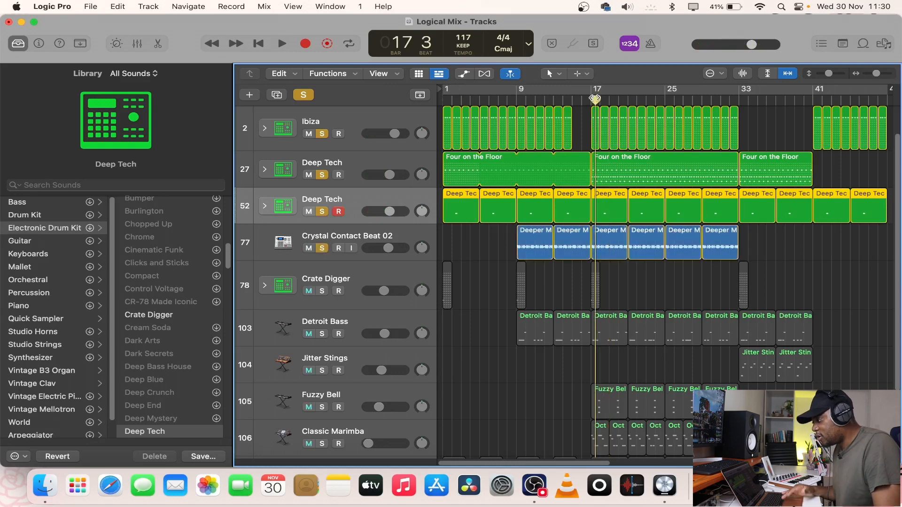
{"action": "left_click", "coordinate": [591, 93]}
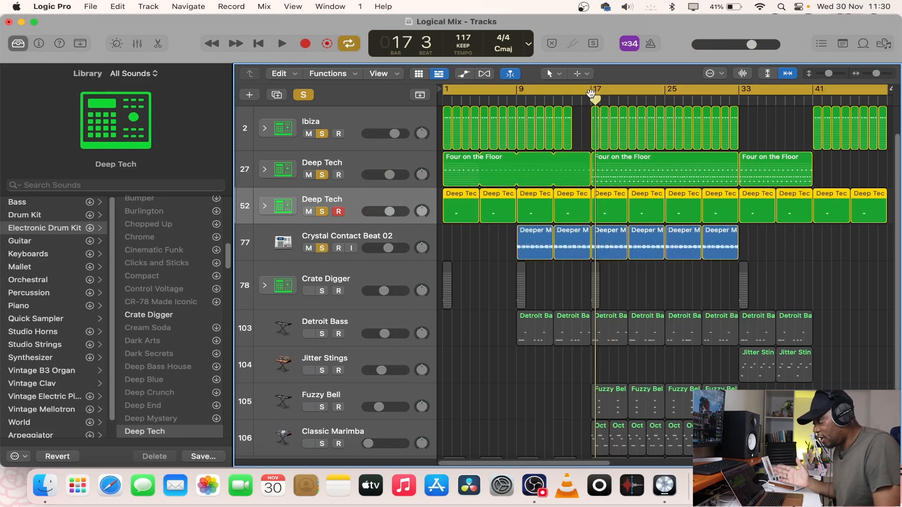
{"action": "left_click", "coordinate": [591, 99]}
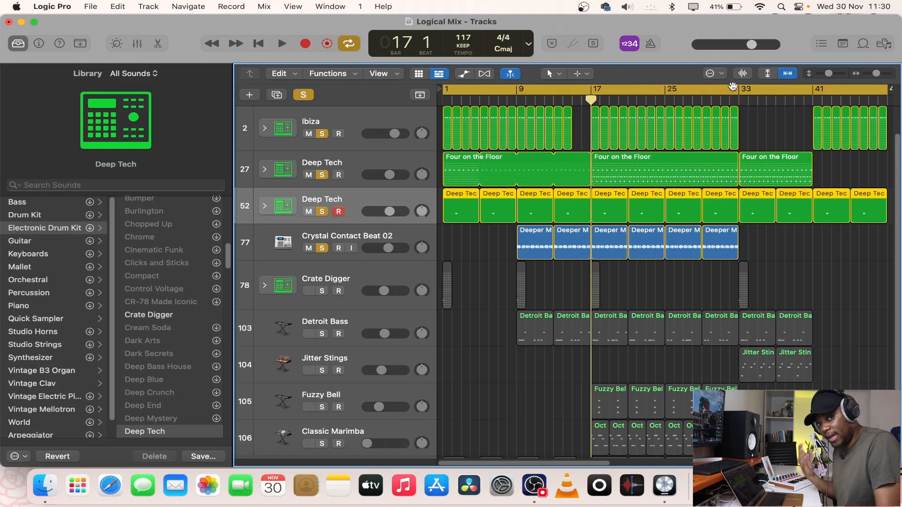
Open the Loop Browser, filter the loops by the Deep House genre, and browse the results down to the Deeper Meaning loops
{"action": "left_click", "coordinate": [863, 46]}
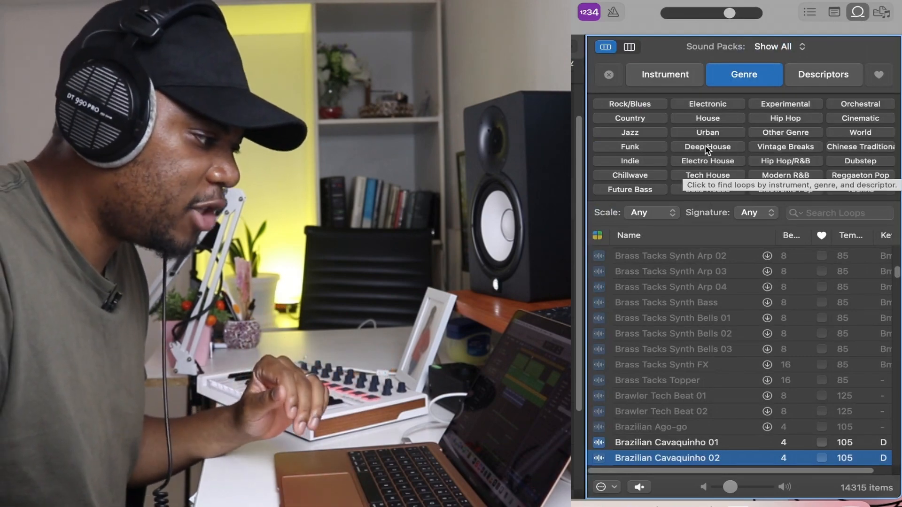
{"action": "left_click", "coordinate": [705, 145]}
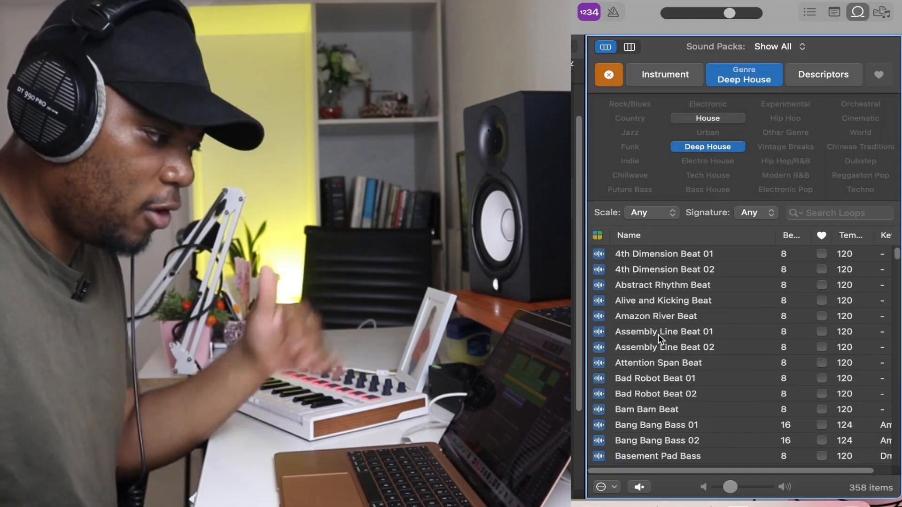
{"action": "scroll", "coordinate": [680, 347], "scroll_direction": "down", "scroll_amount": 3}
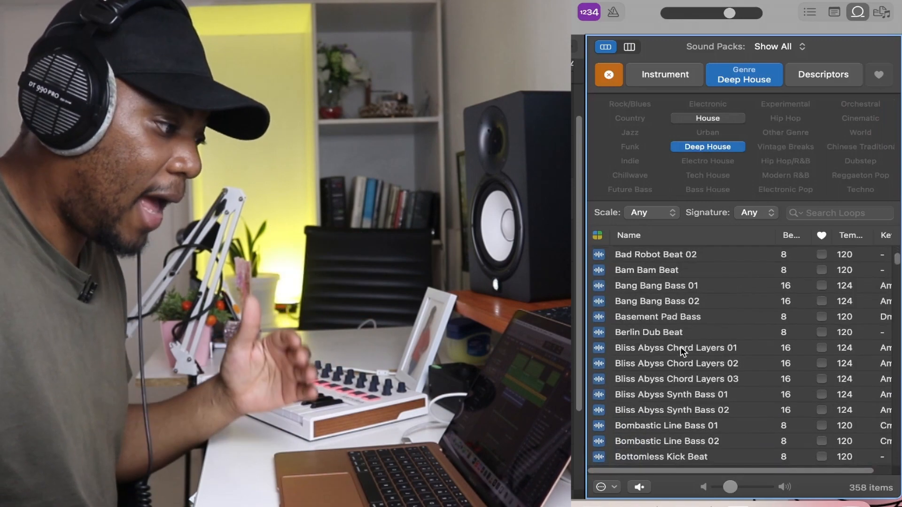
{"action": "scroll", "coordinate": [680, 347], "scroll_direction": "down", "scroll_amount": 10}
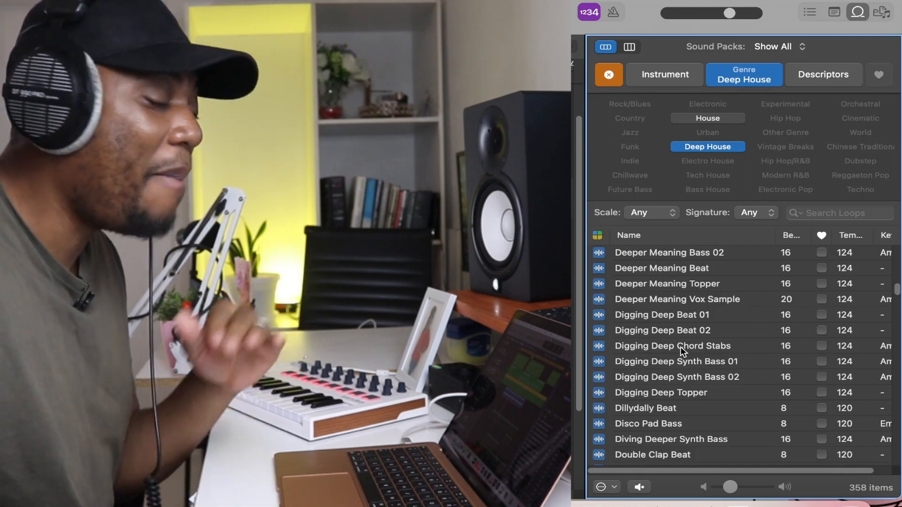
Browse further down the Deep House loops, preview Double Clap Beat, raise the preview volume slightly, and preview Fast Fringe Beat
{"action": "scroll", "coordinate": [680, 346], "scroll_direction": "down", "scroll_amount": 3}
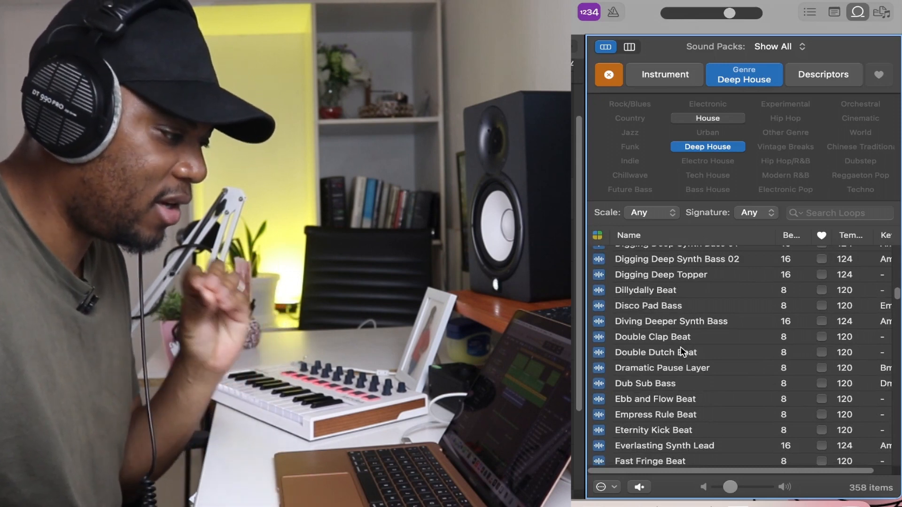
{"action": "scroll", "coordinate": [680, 346], "scroll_direction": "down", "scroll_amount": 1}
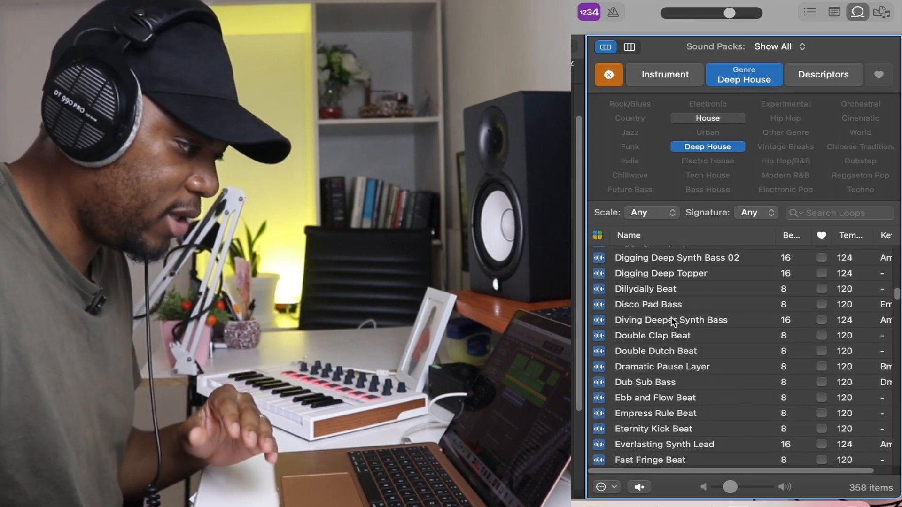
{"action": "left_click", "coordinate": [658, 289]}
{"action": "left_click", "coordinate": [656, 330]}
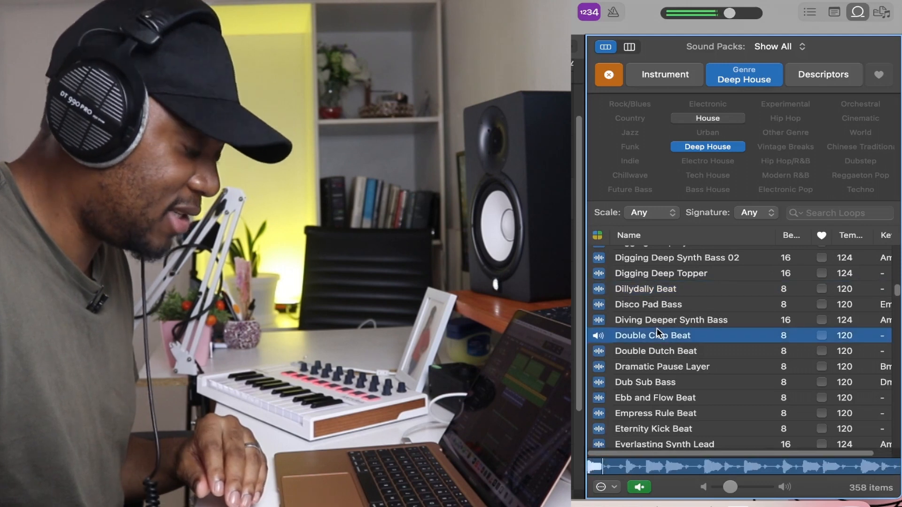
{"action": "scroll", "coordinate": [657, 328], "scroll_direction": "down", "scroll_amount": 5}
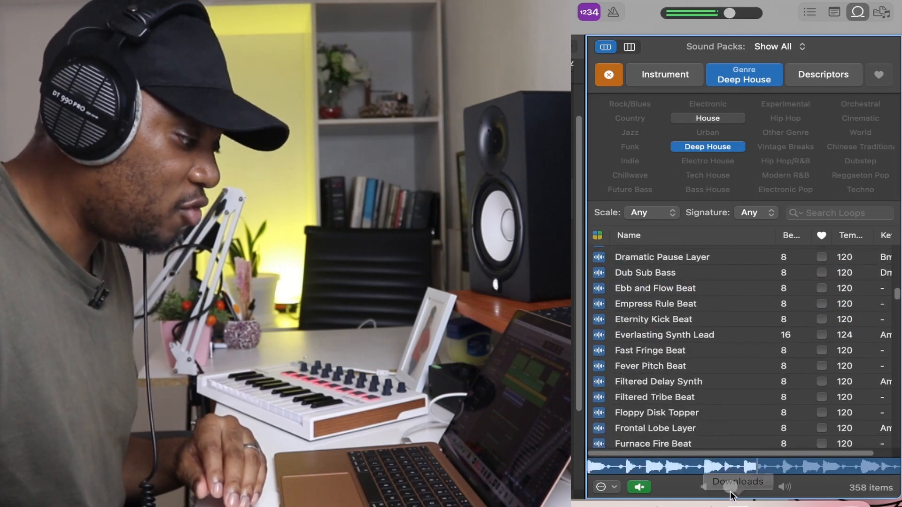
{"action": "left_click_drag", "start_coordinate": [738, 490], "coordinate": [745, 490]}
{"action": "left_click", "coordinate": [646, 352]}
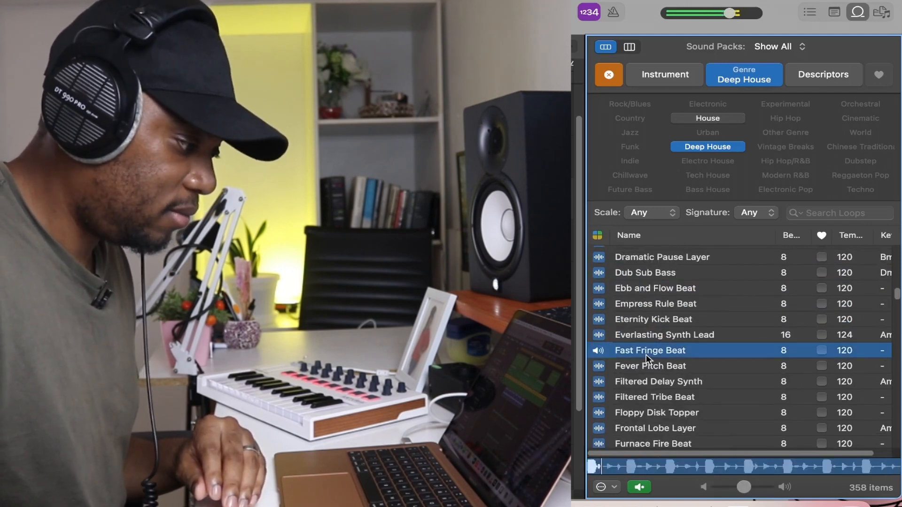
Preview the Filtered Delay Synth, Floppy Disk Topper and Gear Alignment Topper loops
{"action": "scroll", "coordinate": [646, 354], "scroll_direction": "down", "scroll_amount": 1}
{"action": "left_click", "coordinate": [646, 352]}
{"action": "scroll", "coordinate": [654, 352], "scroll_direction": "down", "scroll_amount": 1}
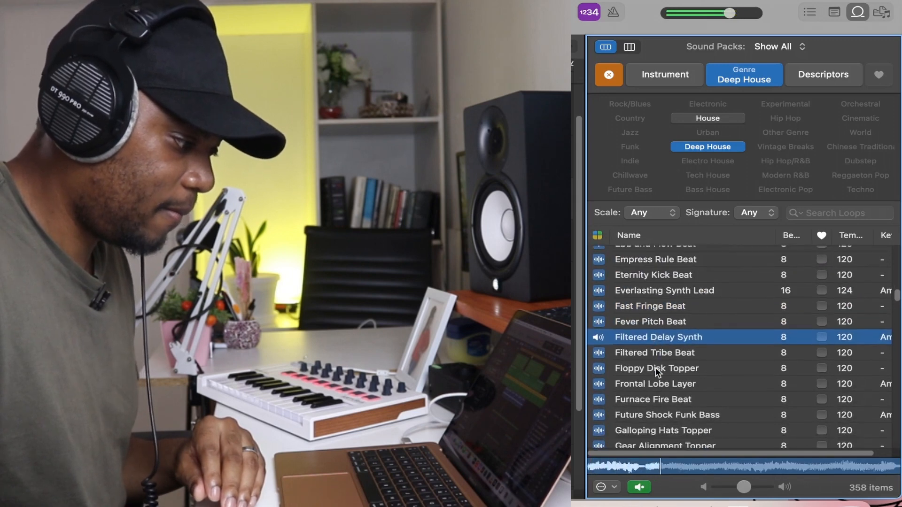
{"action": "left_click", "coordinate": [655, 368]}
{"action": "scroll", "coordinate": [655, 367], "scroll_direction": "down", "scroll_amount": 5}
{"action": "left_click", "coordinate": [661, 317]}
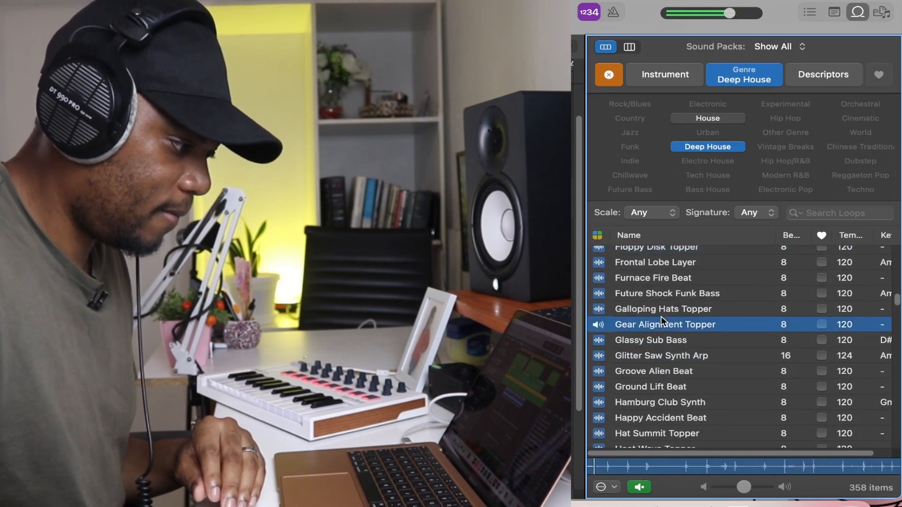
Preview the Glassy Sub Bass, High Register Sub Bass and Hope Strings Synth loops
{"action": "scroll", "coordinate": [661, 316], "scroll_direction": "down", "scroll_amount": 1}
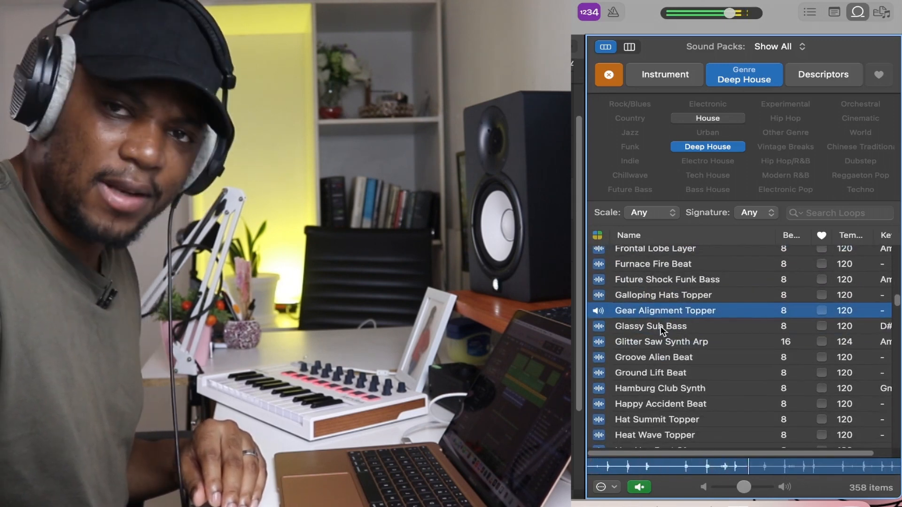
{"action": "left_click", "coordinate": [660, 332]}
{"action": "scroll", "coordinate": [661, 335], "scroll_direction": "down", "scroll_amount": 5}
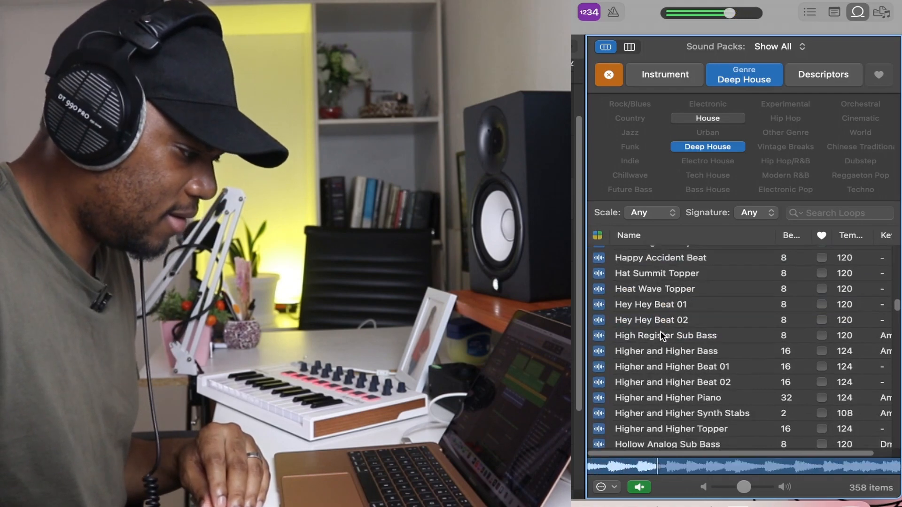
{"action": "left_click", "coordinate": [662, 337]}
{"action": "scroll", "coordinate": [663, 341], "scroll_direction": "down", "scroll_amount": 5}
{"action": "left_click", "coordinate": [664, 339]}
{"action": "scroll", "coordinate": [664, 343], "scroll_direction": "down", "scroll_amount": 2}
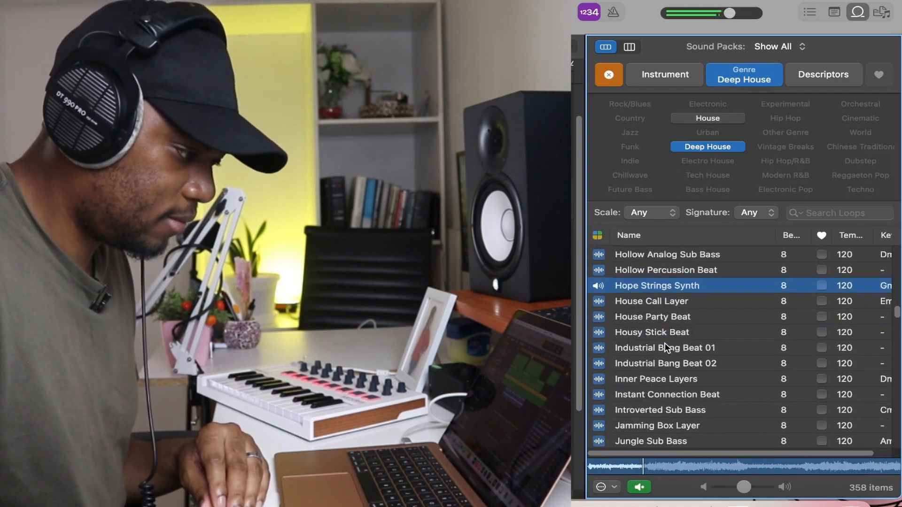
Preview the Industrial Bang Beat 01, Industrial Bang Beat 02 and Instant Connection Beat loops
{"action": "left_click", "coordinate": [664, 344]}
{"action": "scroll", "coordinate": [664, 343], "scroll_direction": "down", "scroll_amount": 2}
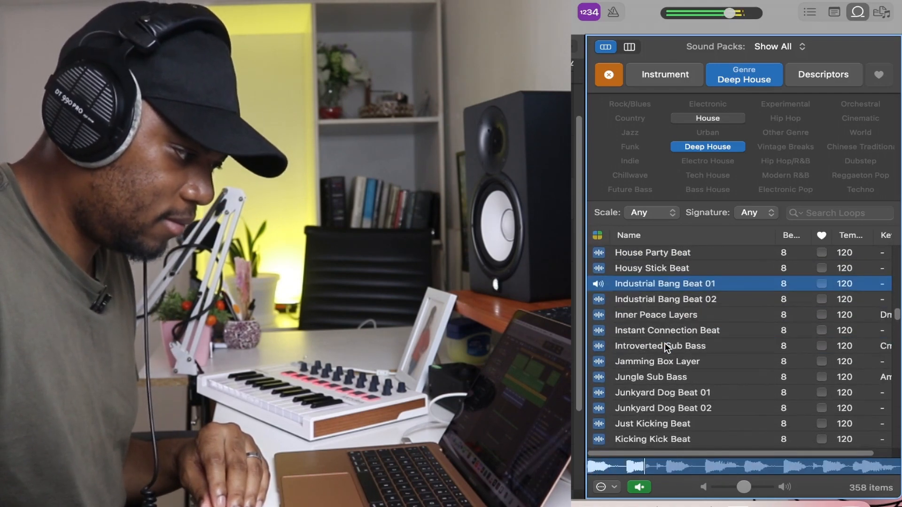
{"action": "left_click", "coordinate": [680, 299]}
{"action": "scroll", "coordinate": [679, 306], "scroll_direction": "down", "scroll_amount": 1}
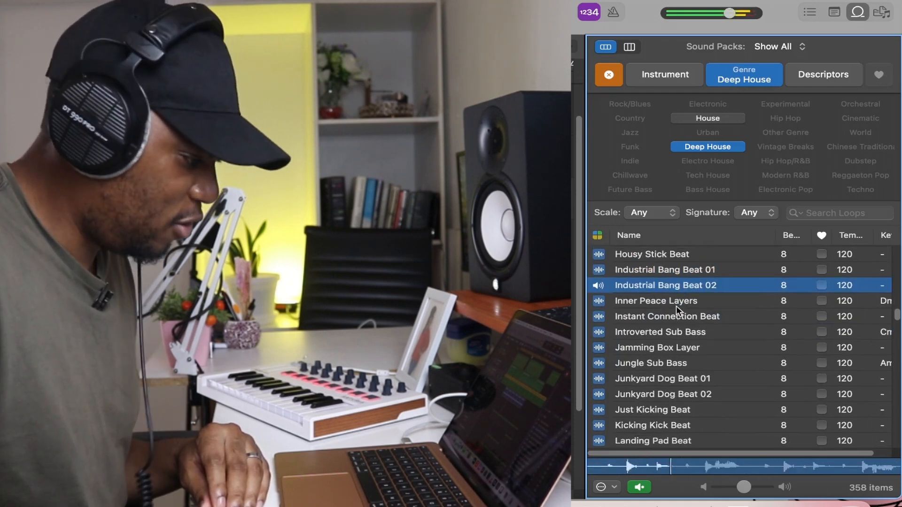
{"action": "left_click", "coordinate": [674, 315]}
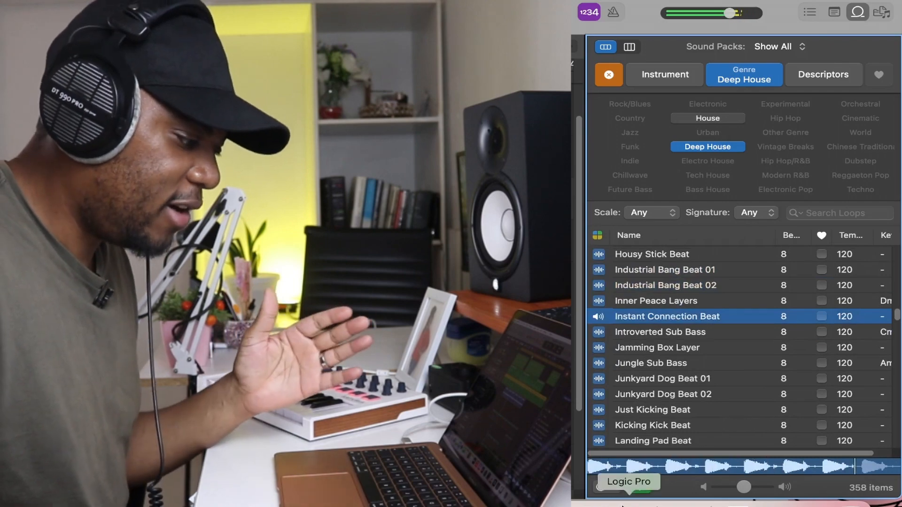
Stop the loop preview, collapse the genre list, and close the Loop Browser
{"action": "left_click", "coordinate": [639, 487]}
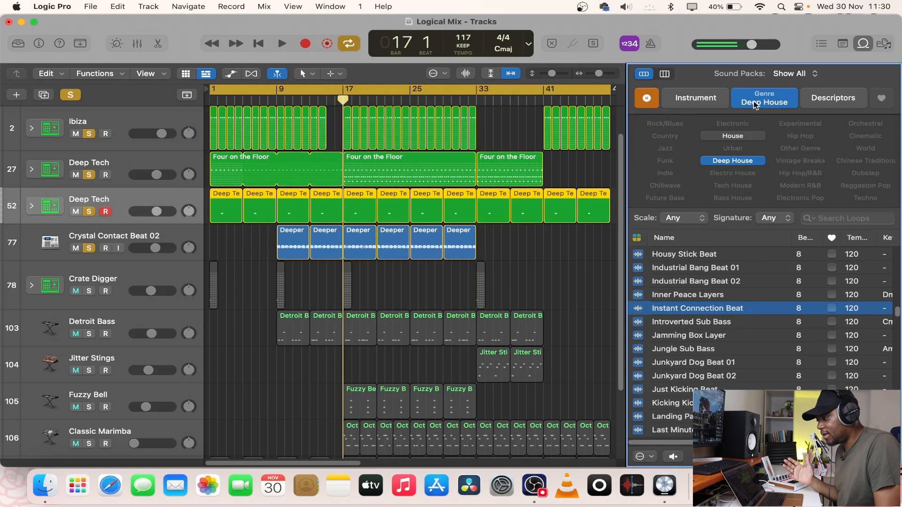
{"action": "left_click", "coordinate": [755, 103]}
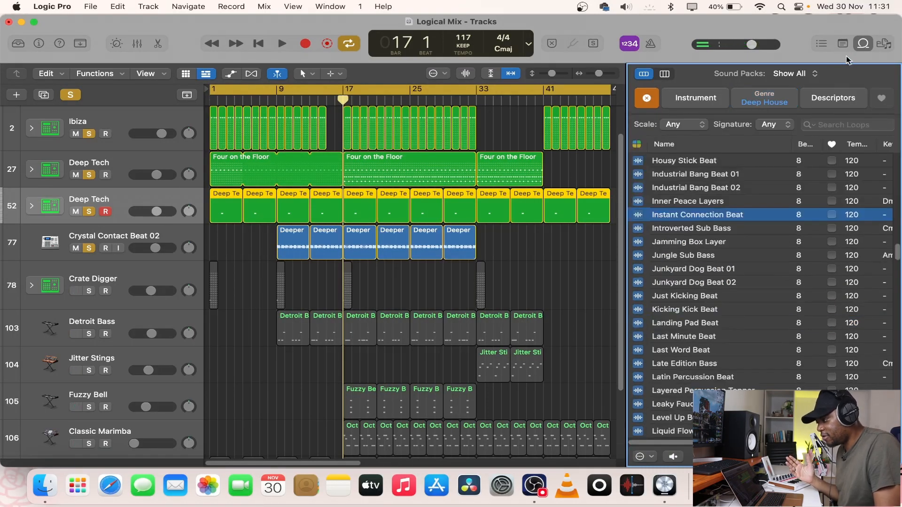
{"action": "left_click", "coordinate": [864, 44]}
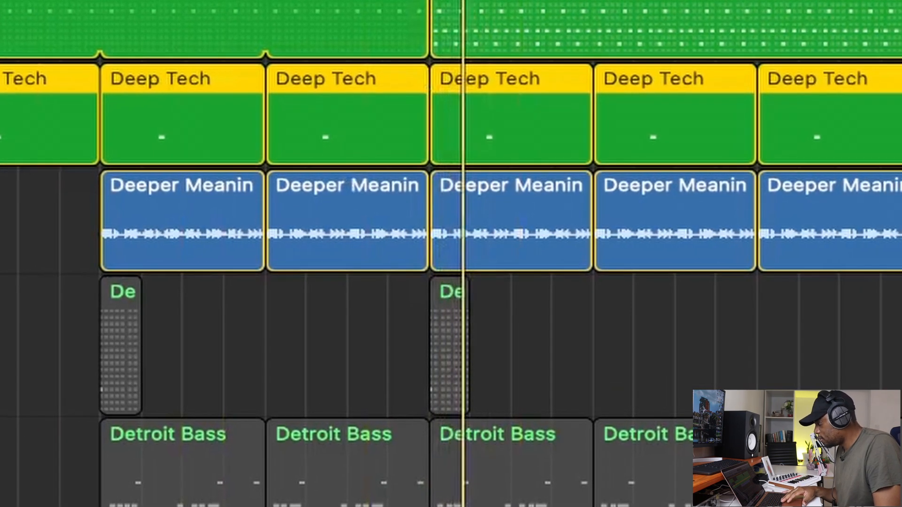
Select the Crystal Contact Beat 02 track, stop playback, and clear the solos on all tracks
{"action": "key", "text": "Down"}
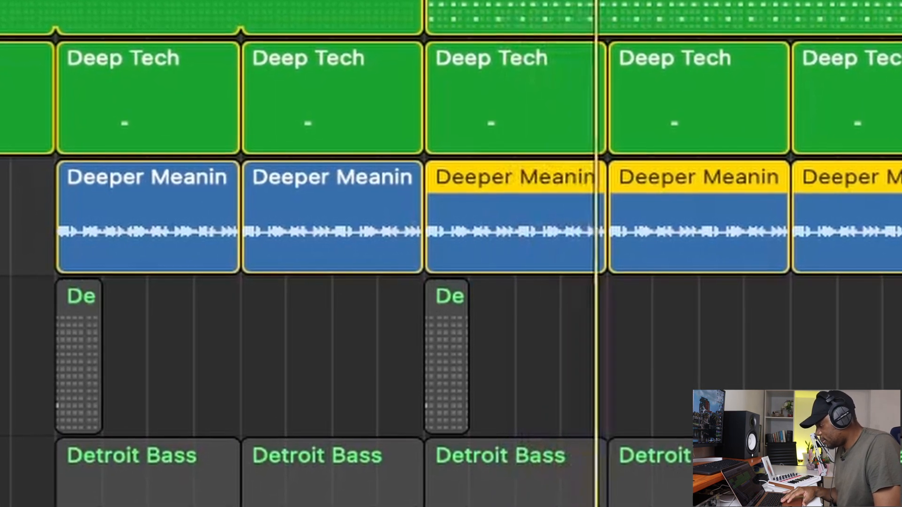
{"action": "key", "text": "space"}
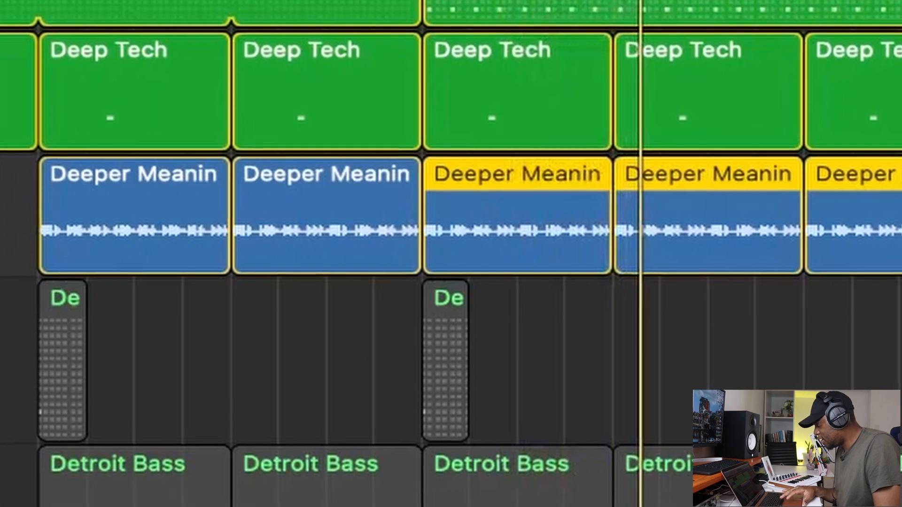
{"action": "key", "text": "s"}
{"action": "left_click", "coordinate": [92, 248]}
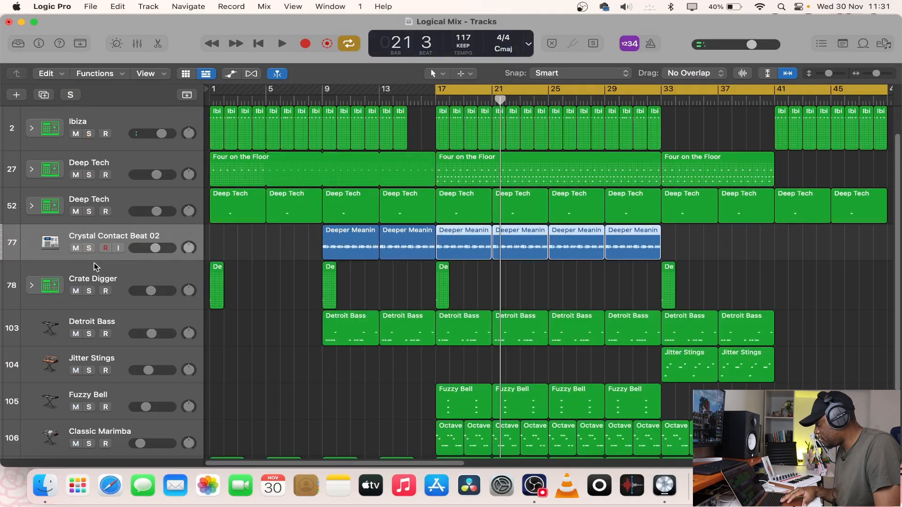
Solo only the Crystal Contact Beat 02 track, play it on its own, and turn its solo off
{"action": "left_click", "coordinate": [90, 248]}
{"action": "key", "text": "space"}
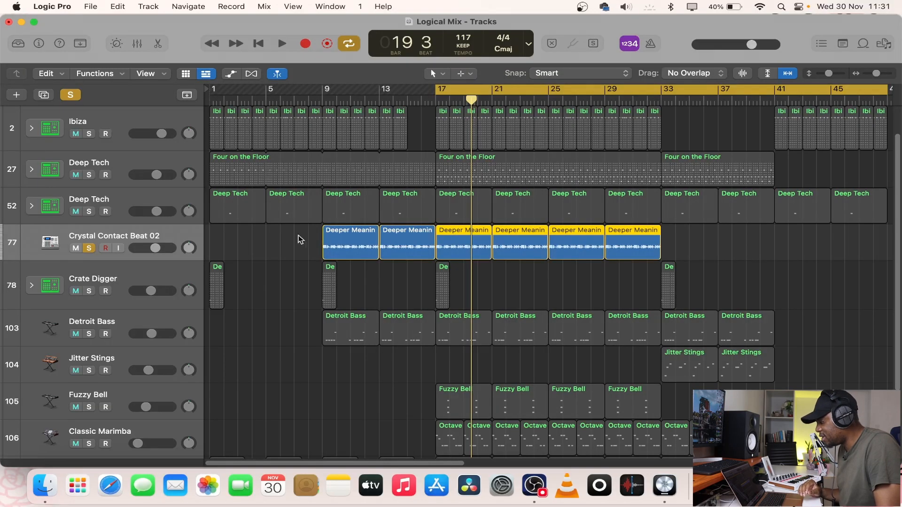
{"action": "left_click", "coordinate": [89, 248]}
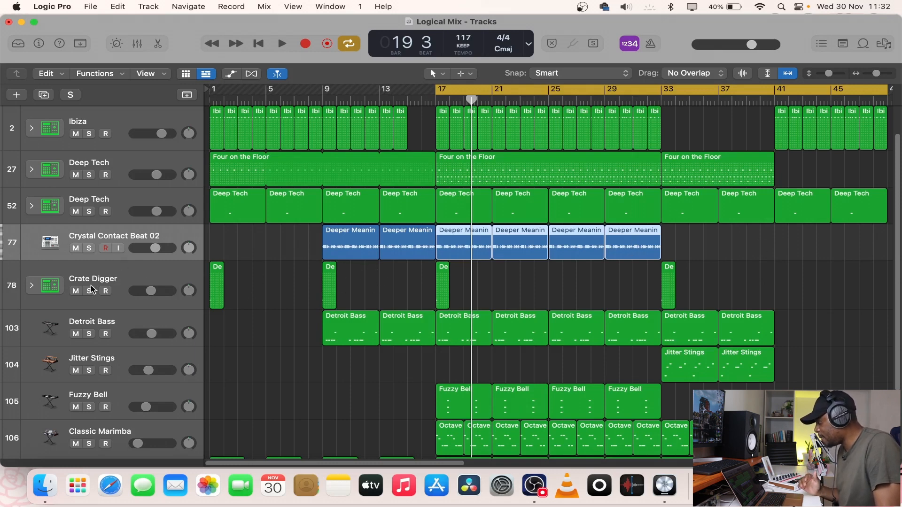
Solo the Crate Digger track, play it, and open its drum kit instrument from the Library
{"action": "scroll", "coordinate": [291, 199], "scroll_direction": "up", "scroll_amount": 2}
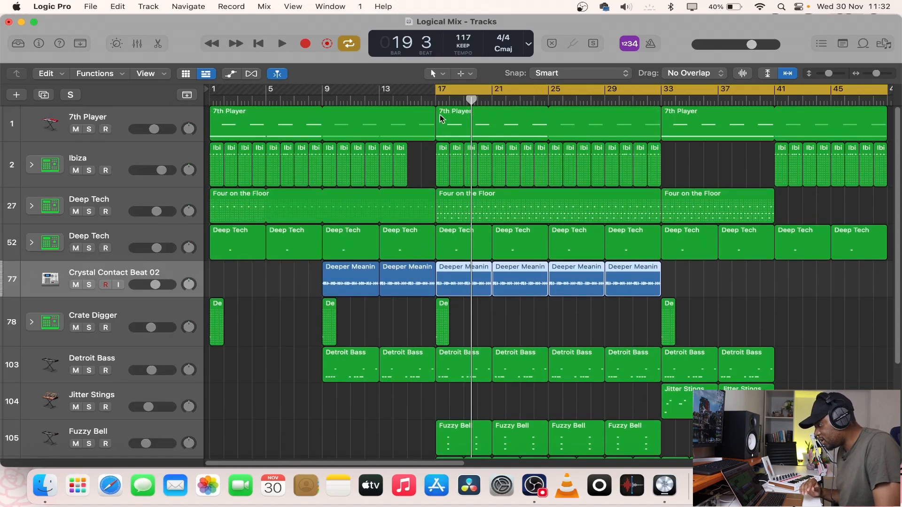
{"action": "left_click", "coordinate": [88, 327]}
{"action": "key", "text": "space"}
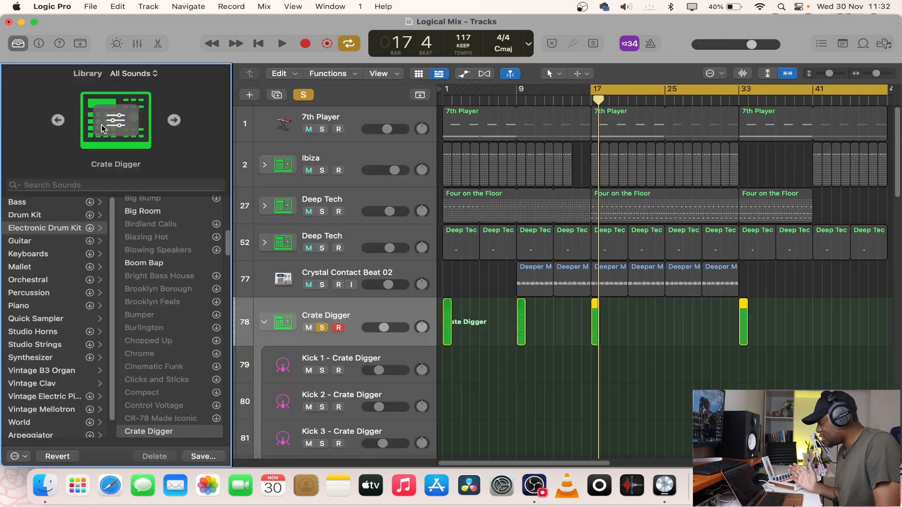
{"action": "left_click", "coordinate": [119, 123]}
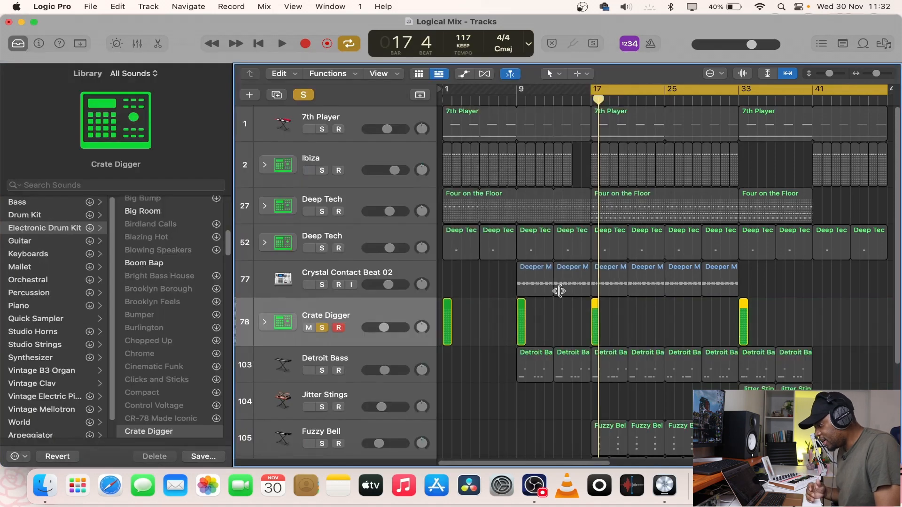
Solo the Detroit Bass track and turn off the solo on Crate Digger
{"action": "scroll", "coordinate": [559, 290], "scroll_direction": "down", "scroll_amount": 2}
{"action": "scroll", "coordinate": [558, 290], "scroll_direction": "down", "scroll_amount": 2}
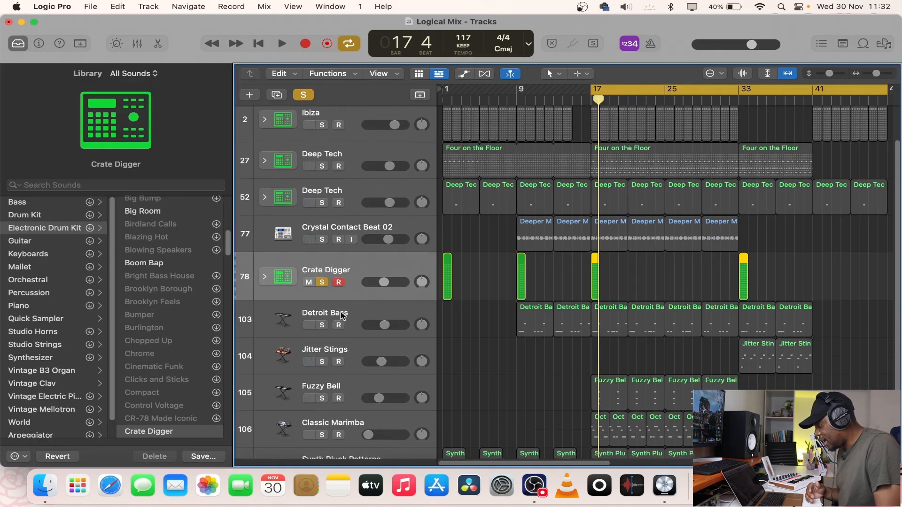
{"action": "left_click", "coordinate": [323, 325]}
{"action": "left_click", "coordinate": [323, 281]}
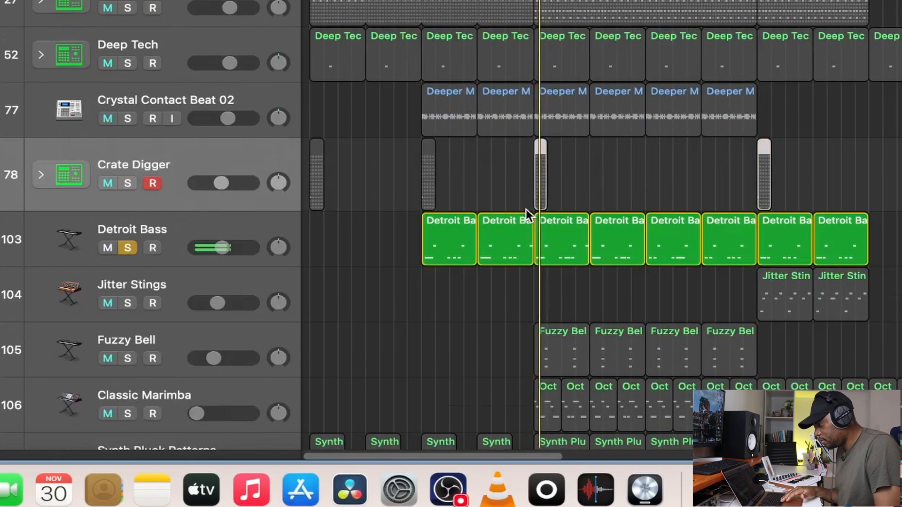
Select the Detroit Bass track, open its EFM1 synth, and reposition the plug-in window slightly
{"action": "left_click", "coordinate": [207, 229]}
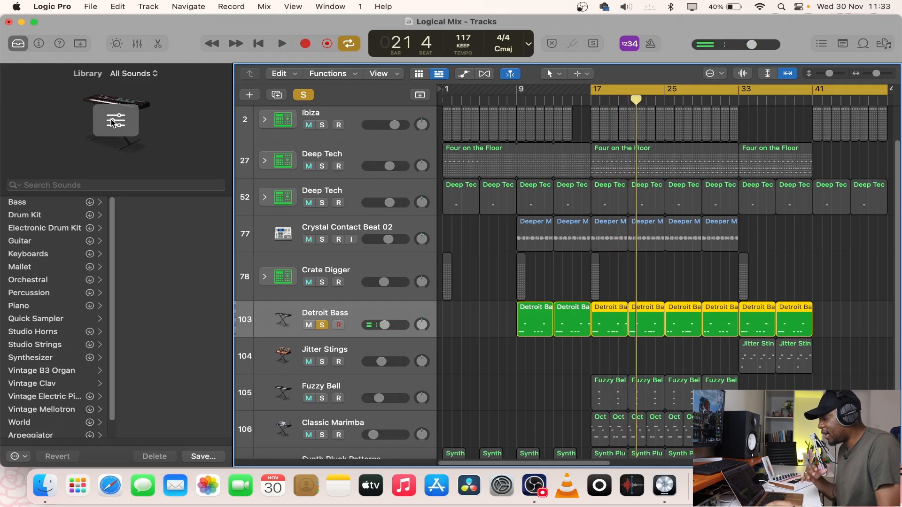
{"action": "left_click", "coordinate": [112, 122]}
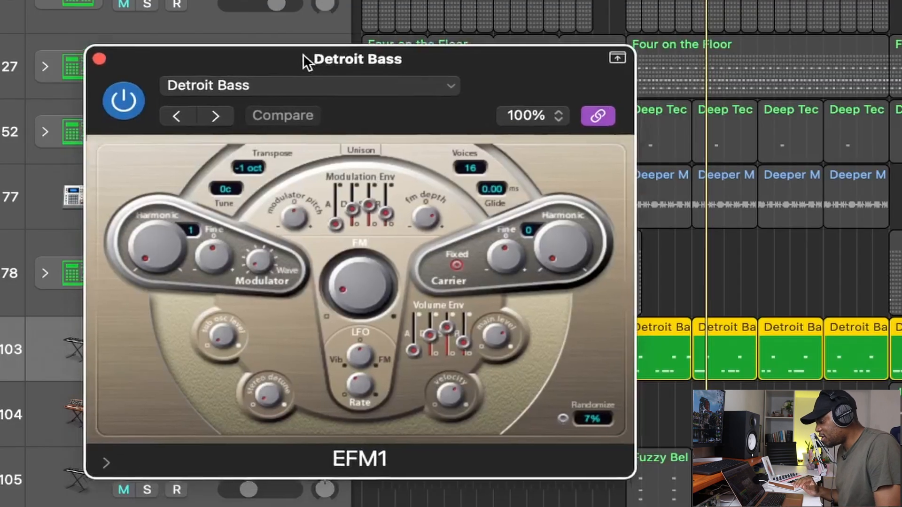
{"action": "left_click_drag", "start_coordinate": [303, 53], "coordinate": [313, 40]}
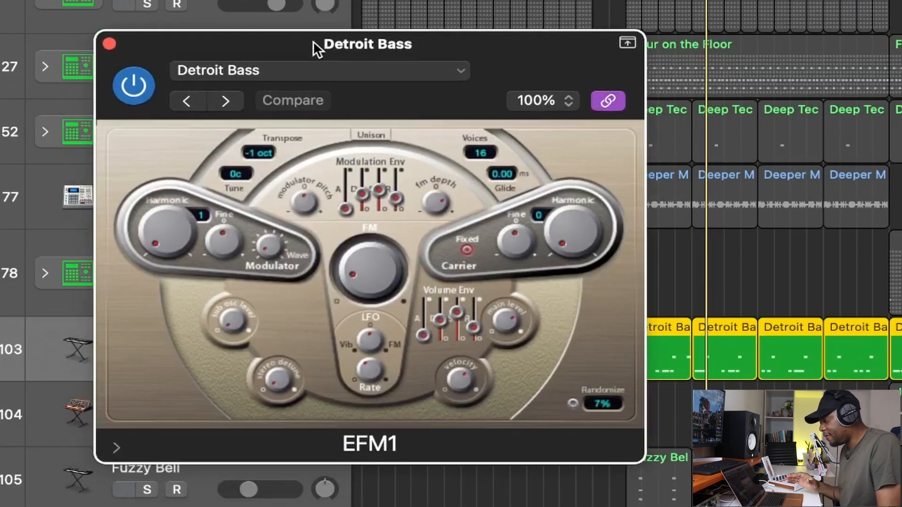